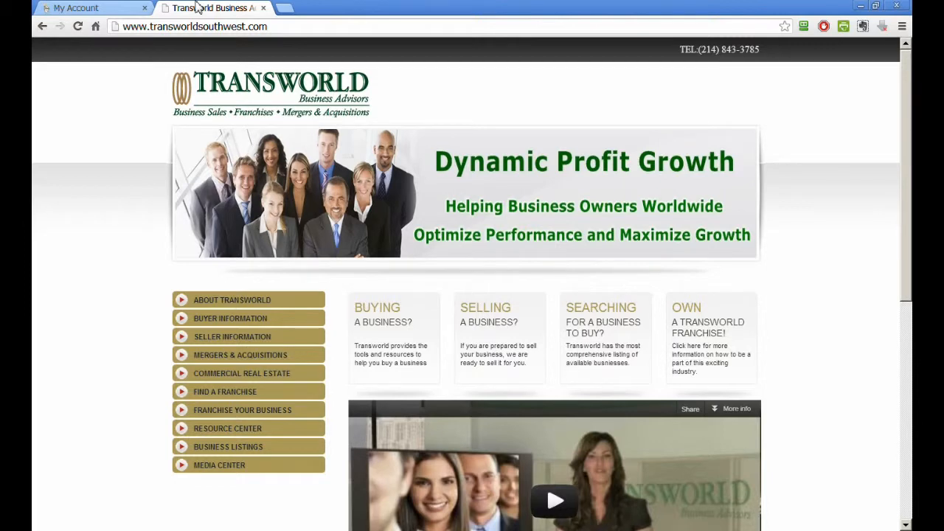
# - Open transworldwebinar.com in a new browser tab
pyautogui.click(284, 8)
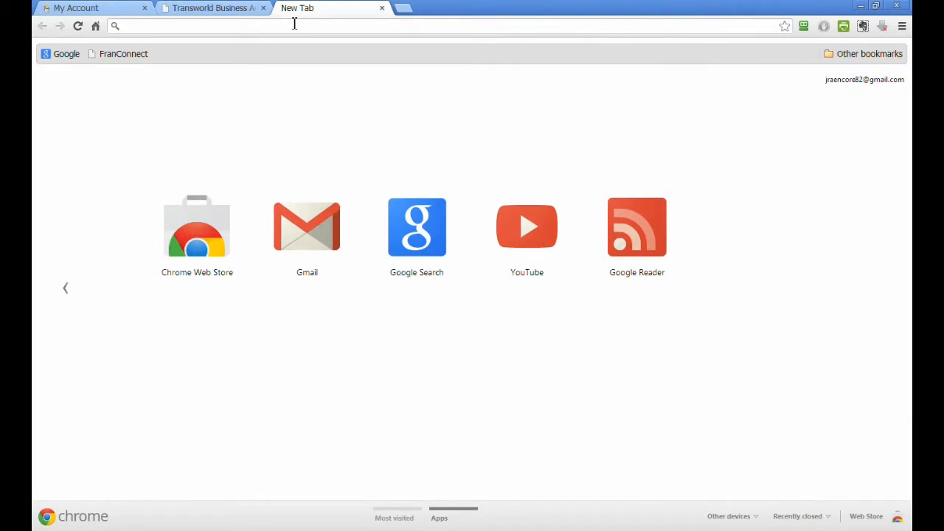
pyautogui.write('transworld')
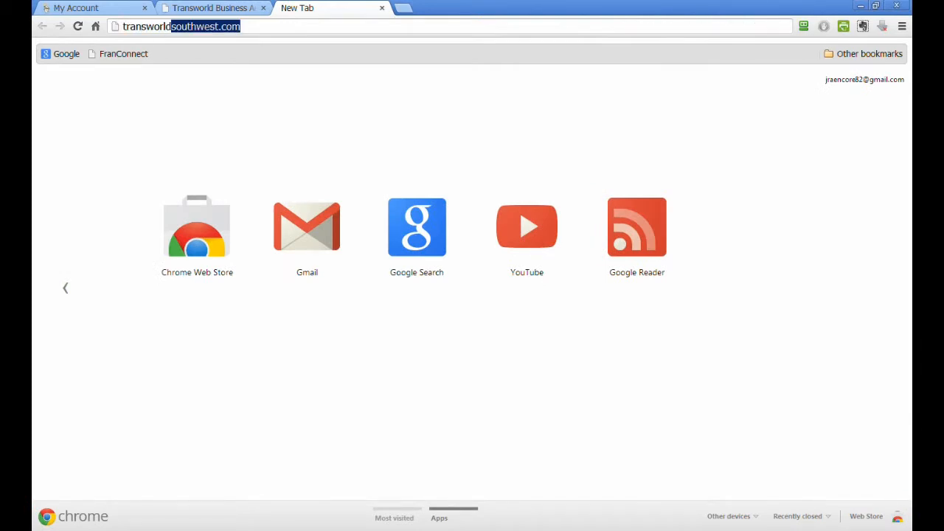
pyautogui.write('webinar')
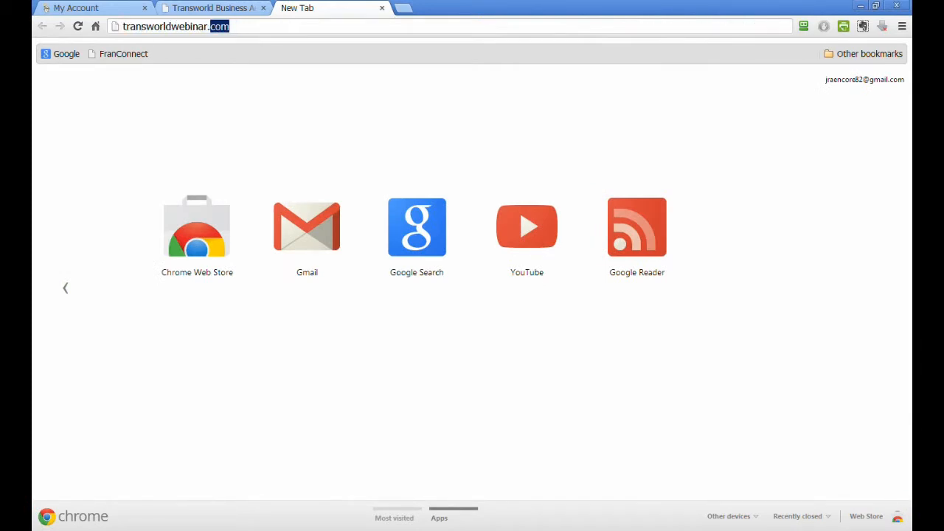
pyautogui.press('Return')
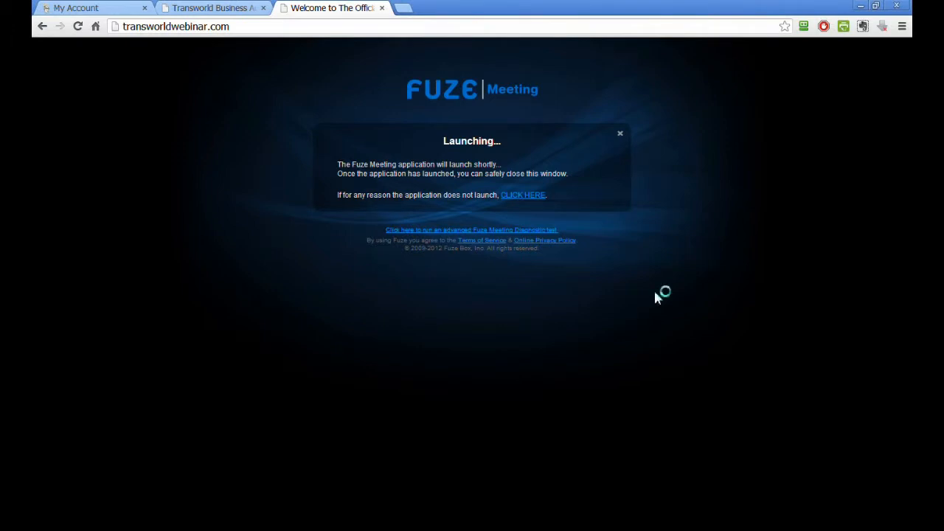
# - Return to the GoDaddy account tab, open the domain search page and close the Fuze Meeting window
pyautogui.click(219, 9)
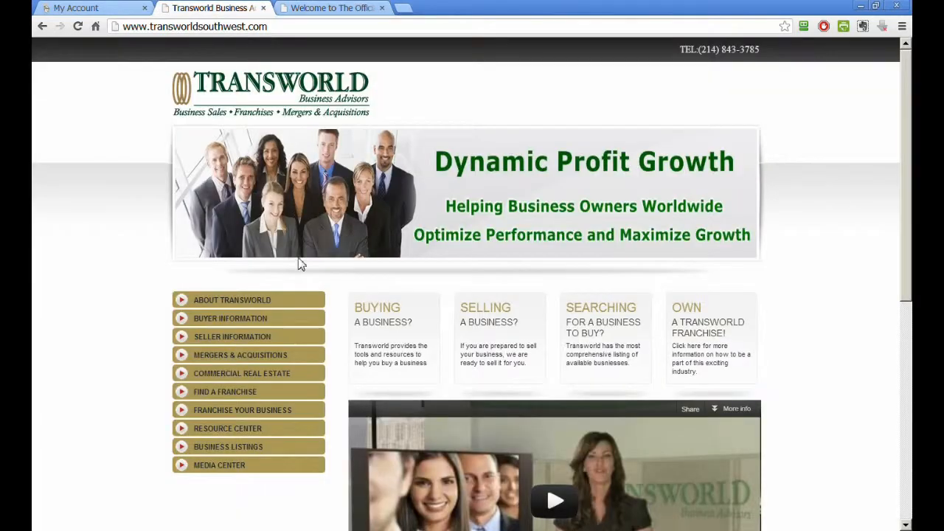
pyautogui.click(326, 9)
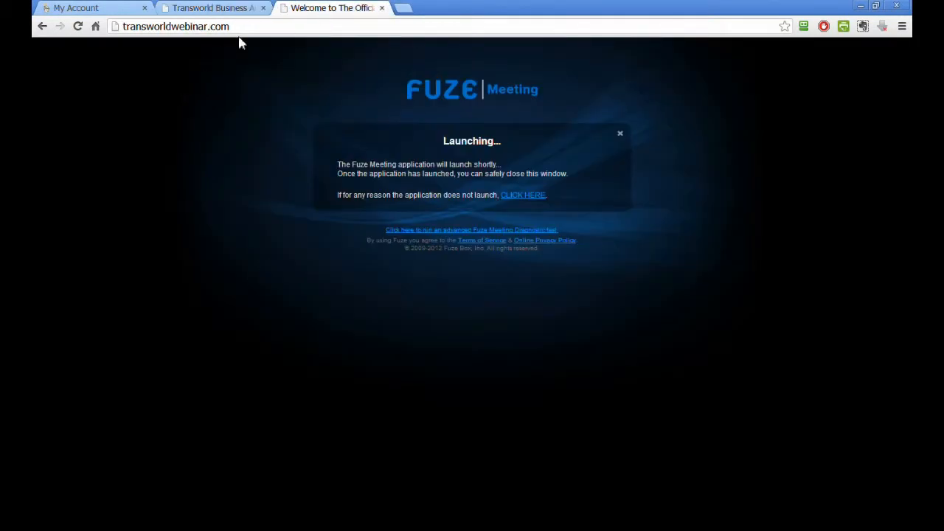
pyautogui.click(98, 11)
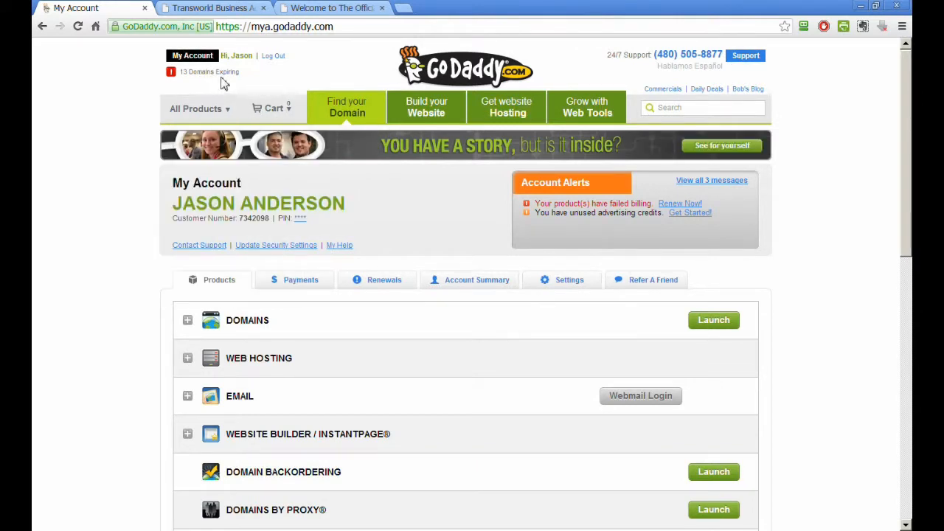
pyautogui.click(351, 108)
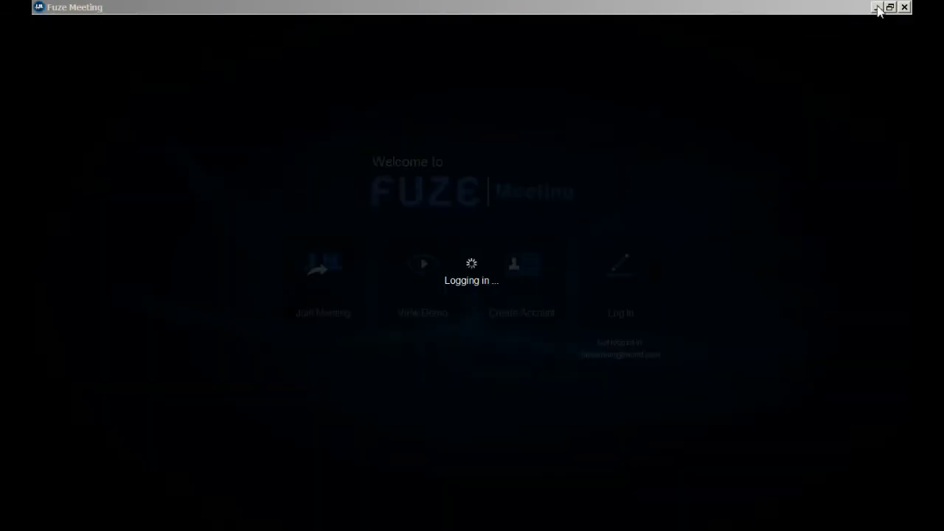
pyautogui.click(903, 7)
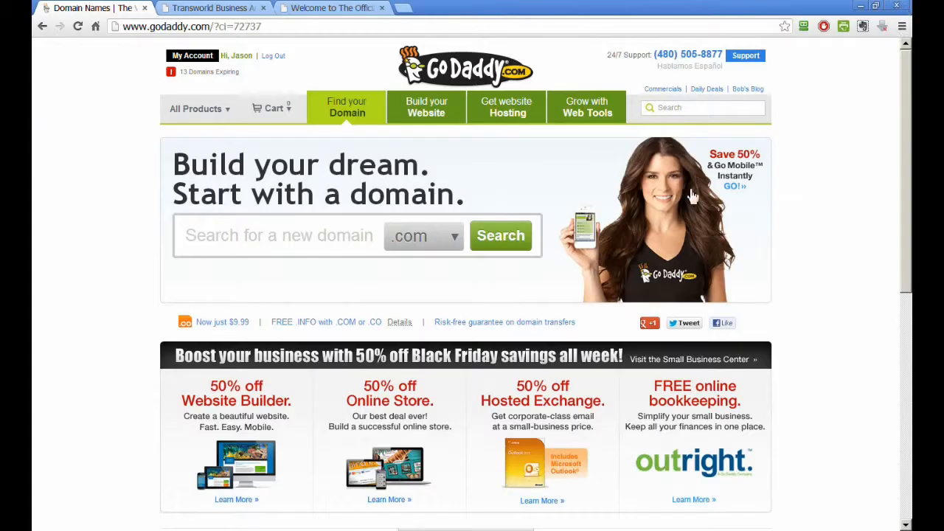
# - Search GoDaddy for the domain transworlddallas
pyautogui.write('transworld')
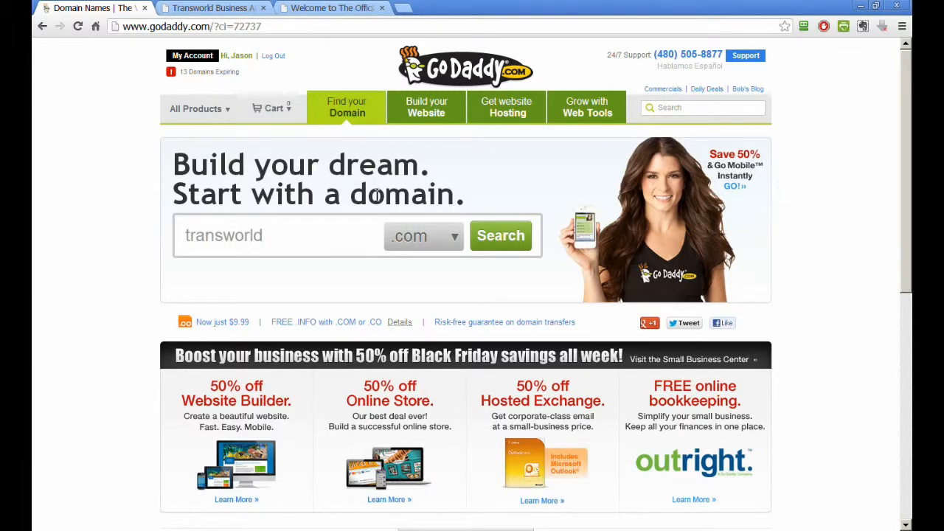
pyautogui.write('dallas')
pyautogui.press('Return')
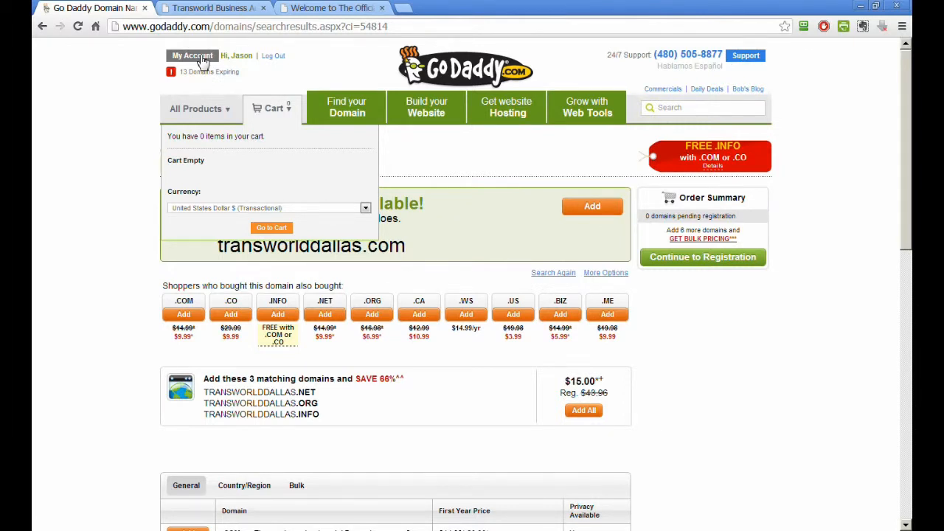
# - Launch the Domains manager from My Account, select transworldsouthwest.com and open its Forward Domain settings
pyautogui.click(193, 56)
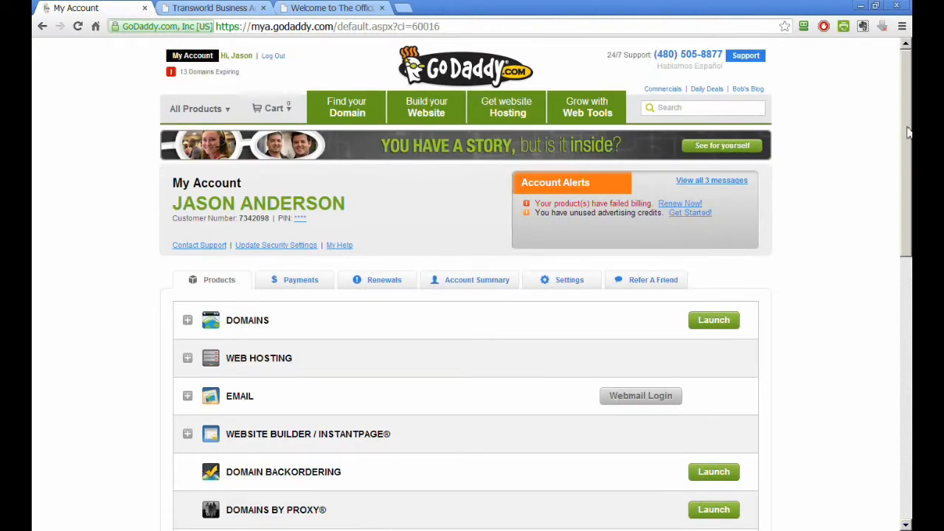
pyautogui.moveTo(901, 127)
pyautogui.mouseDown()
pyautogui.moveTo(903, 166)
pyautogui.moveTo(875, 290)
pyautogui.moveTo(883, 377)
pyautogui.moveTo(902, 128)
pyautogui.mouseUp()
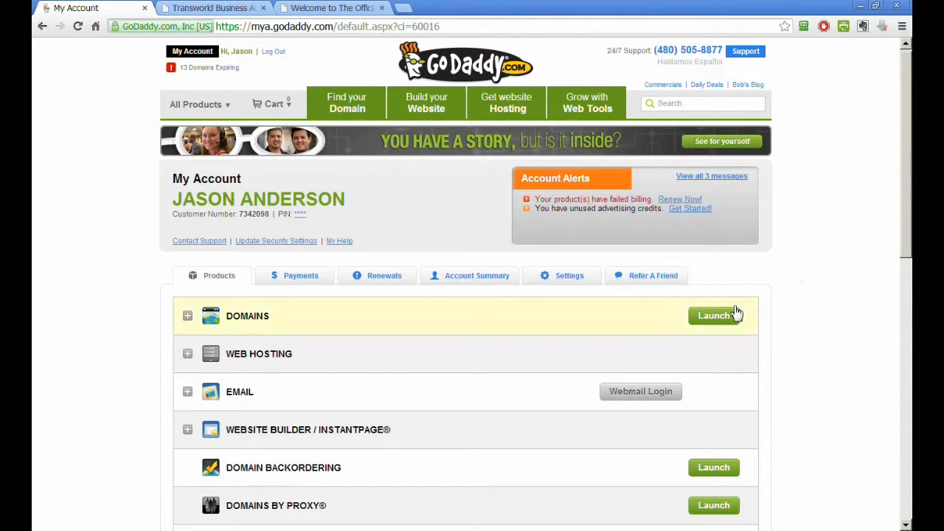
pyautogui.click(713, 317)
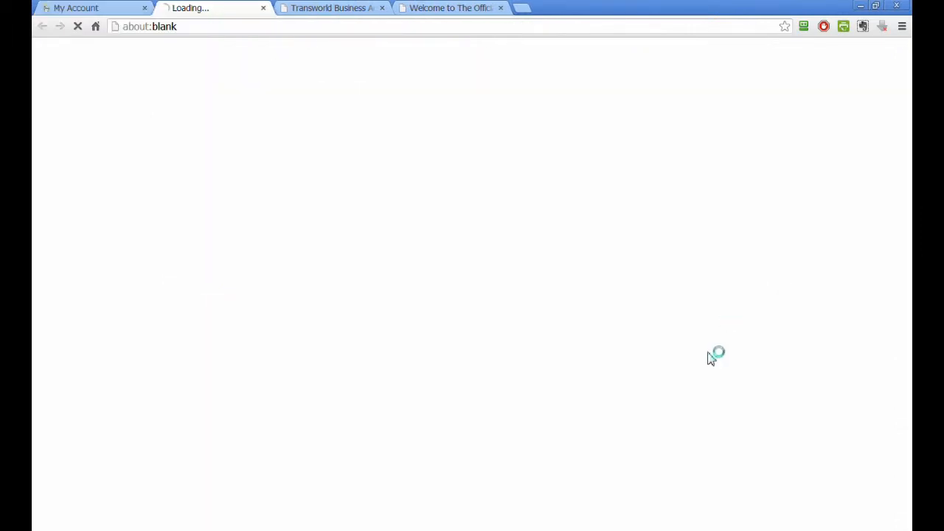
pyautogui.click(65, 9)
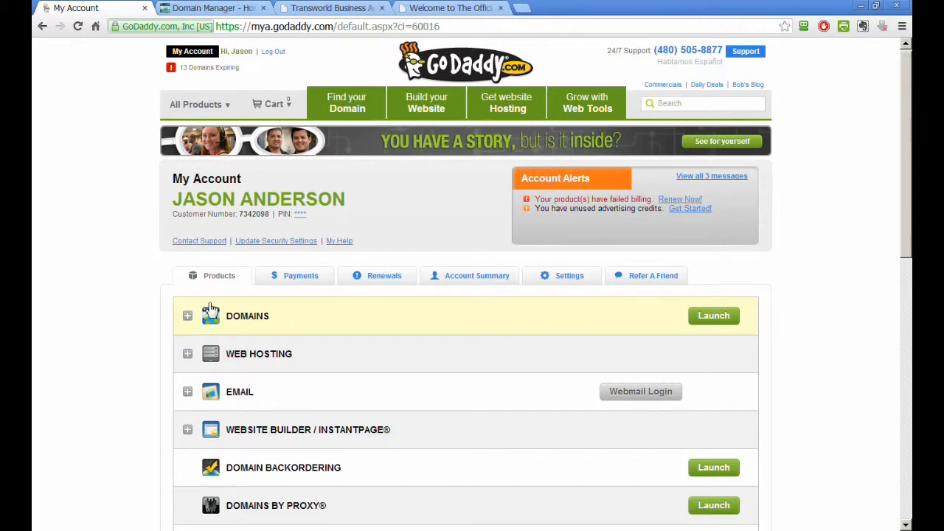
pyautogui.click(693, 323)
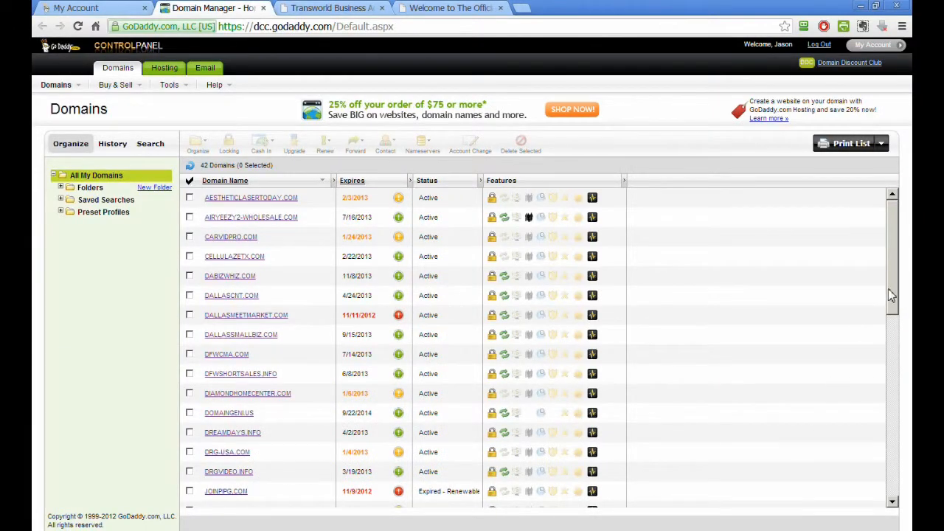
pyautogui.moveTo(895, 293); pyautogui.dragTo(863, 478)
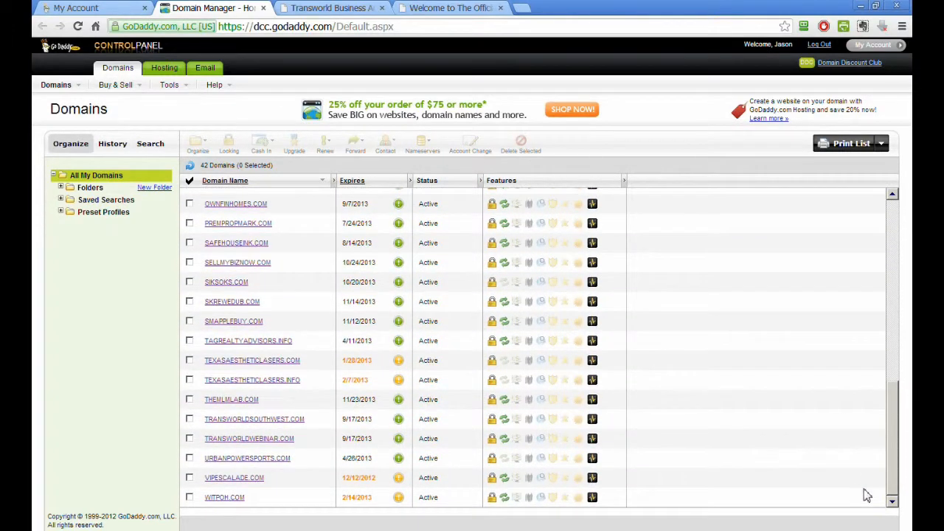
pyautogui.click(190, 420)
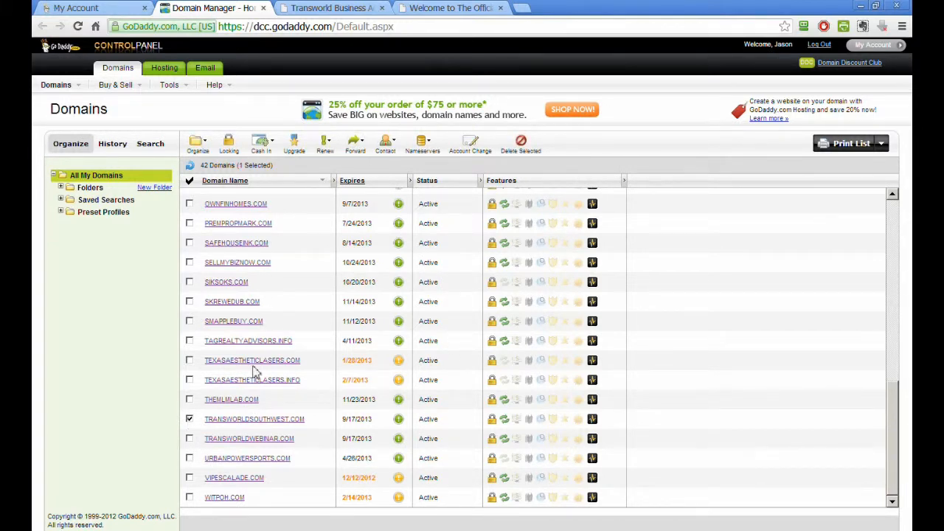
pyautogui.click(356, 145)
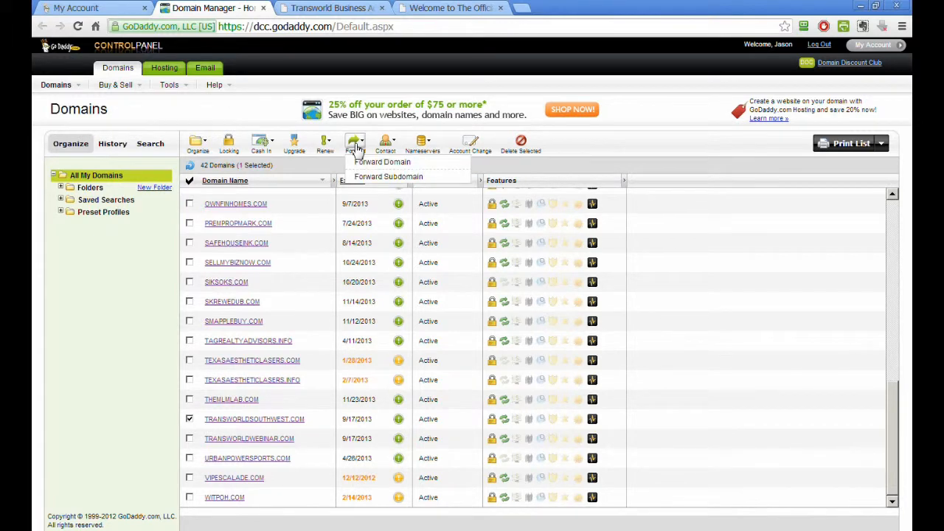
pyautogui.click(361, 164)
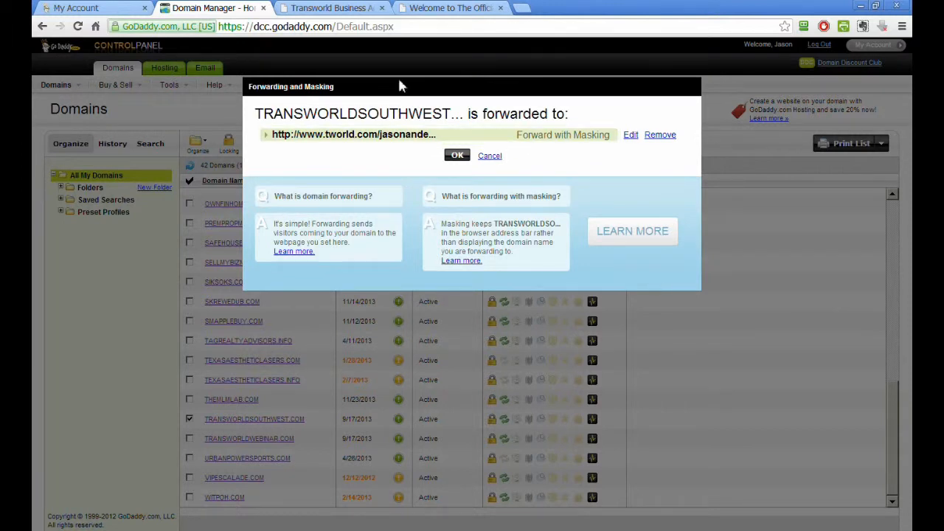
# - Open the forwarding edit form and review the target URL, forwarding type, title and description
pyautogui.click(629, 137)
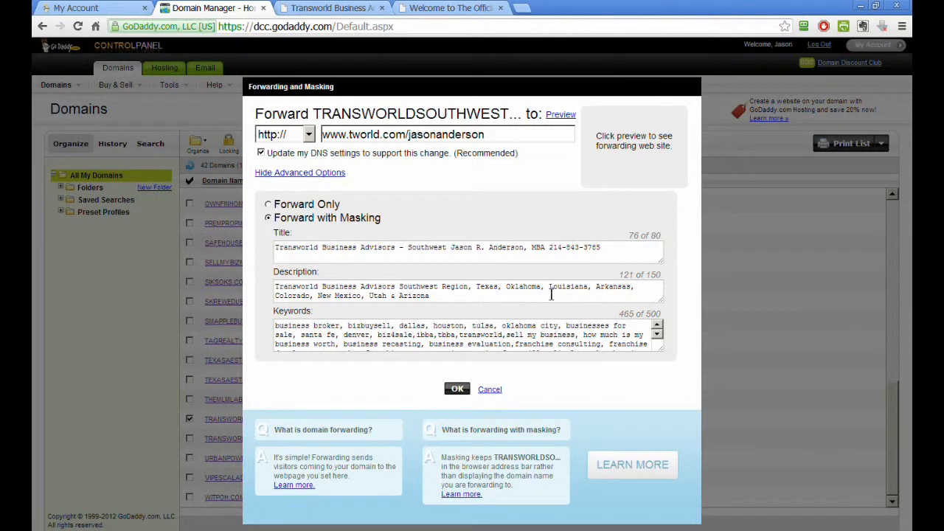
pyautogui.moveTo(512, 136); pyautogui.dragTo(326, 142)
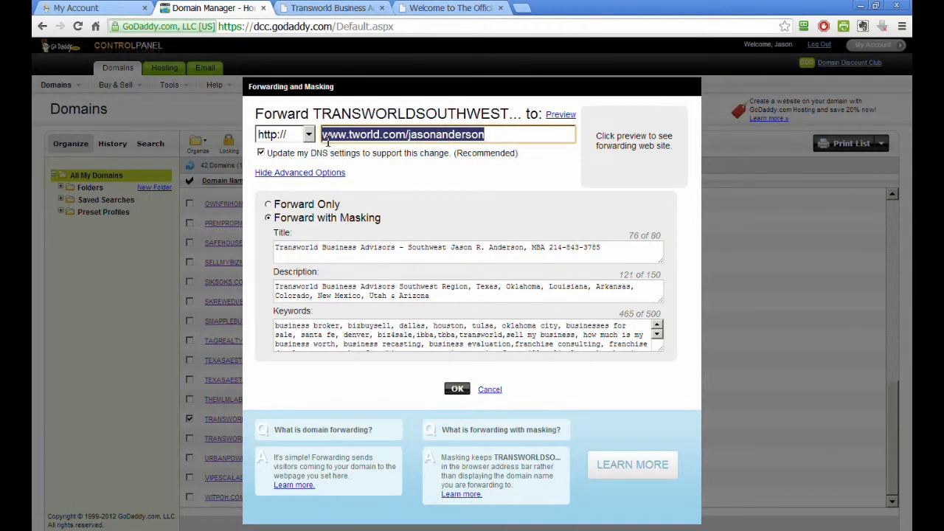
pyautogui.click(268, 205)
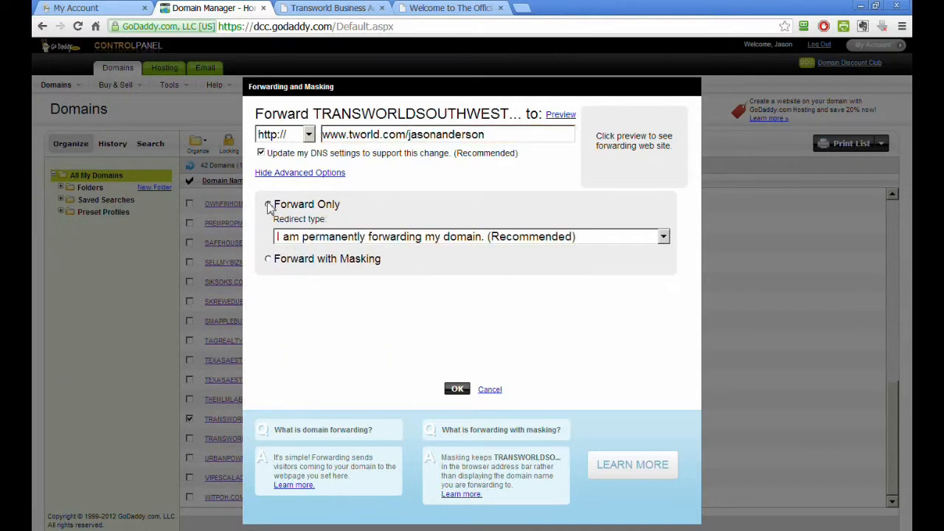
pyautogui.click(269, 260)
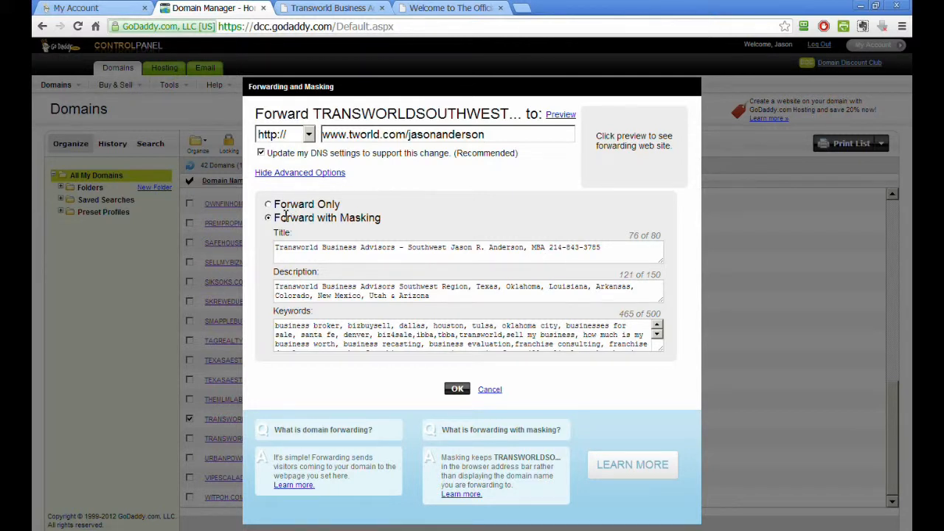
pyautogui.moveTo(487, 137); pyautogui.dragTo(321, 135)
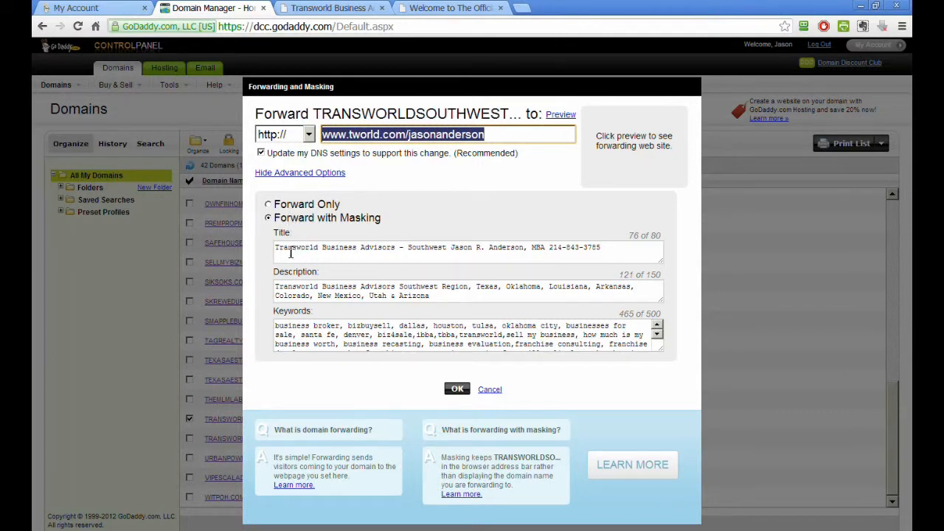
pyautogui.moveTo(277, 247); pyautogui.dragTo(562, 247)
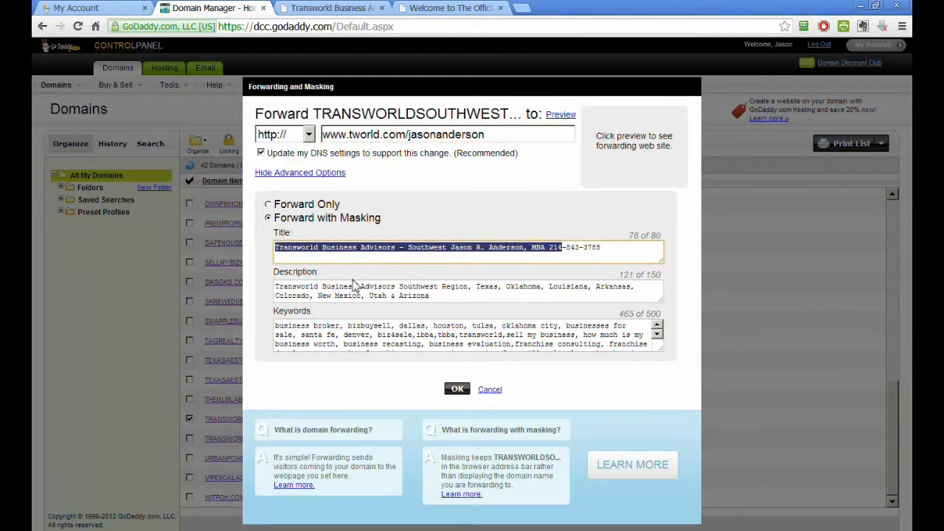
pyautogui.click(359, 340)
# - Browse the Transworld site to the Seller Information 10 Step Selling Strategy page
pyautogui.click(332, 8)
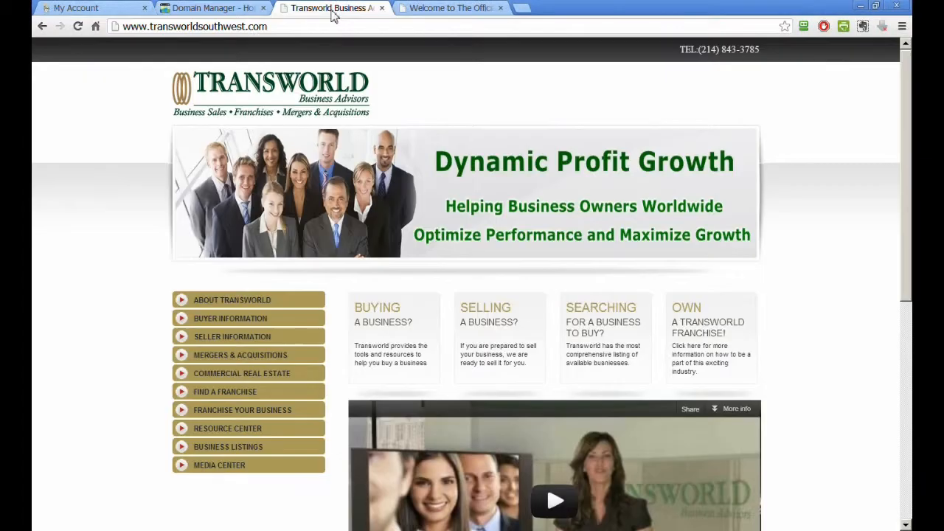
pyautogui.moveTo(264, 28); pyautogui.dragTo(124, 28)
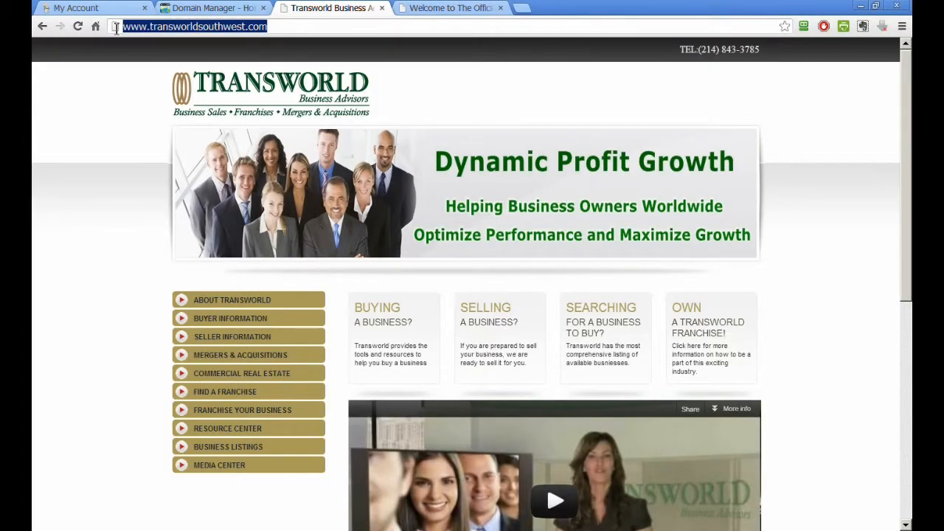
pyautogui.click(491, 313)
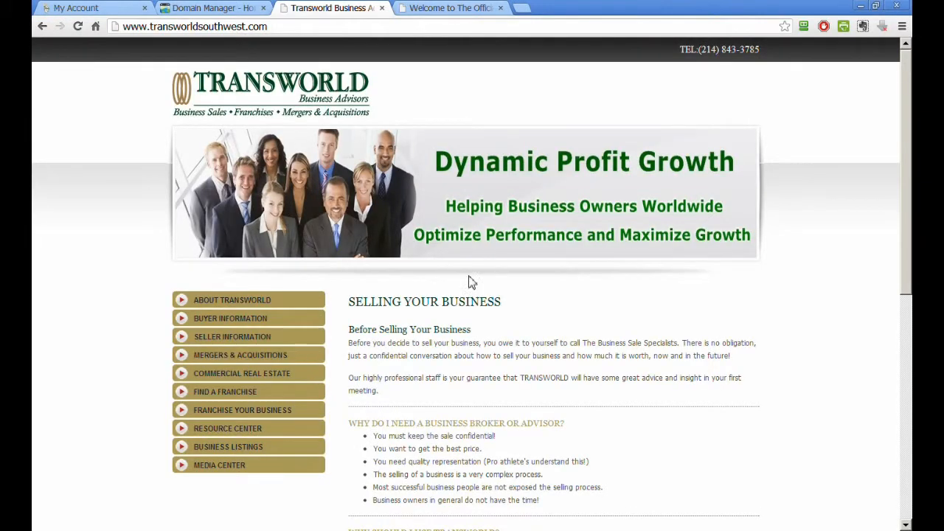
pyautogui.click(184, 343)
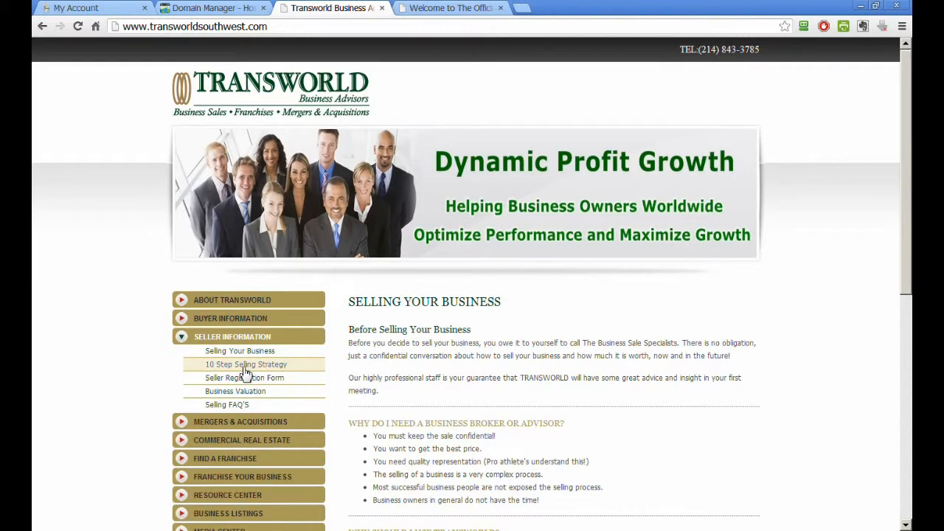
pyautogui.click(246, 367)
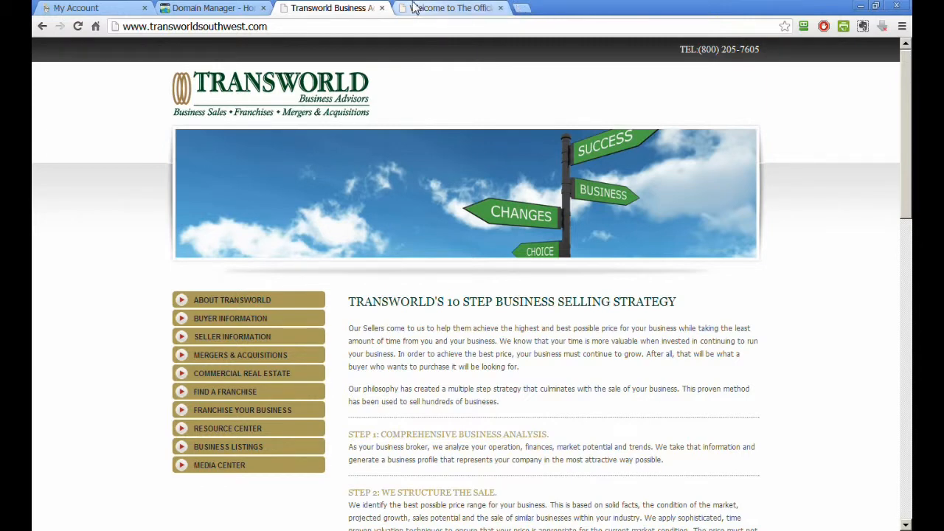
# - Cancel the forwarding edit and close the forwarding dialog for transworldsouthwest.com
pyautogui.click(238, 8)
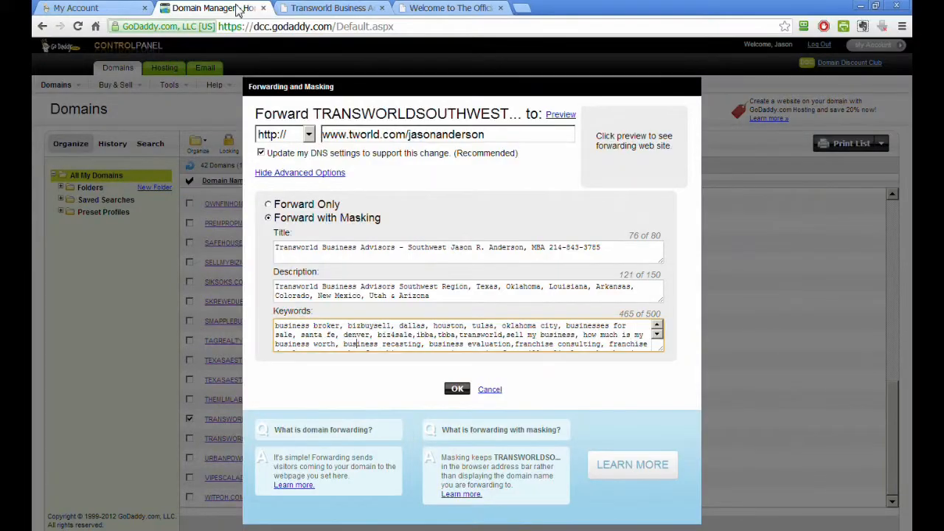
pyautogui.click(490, 395)
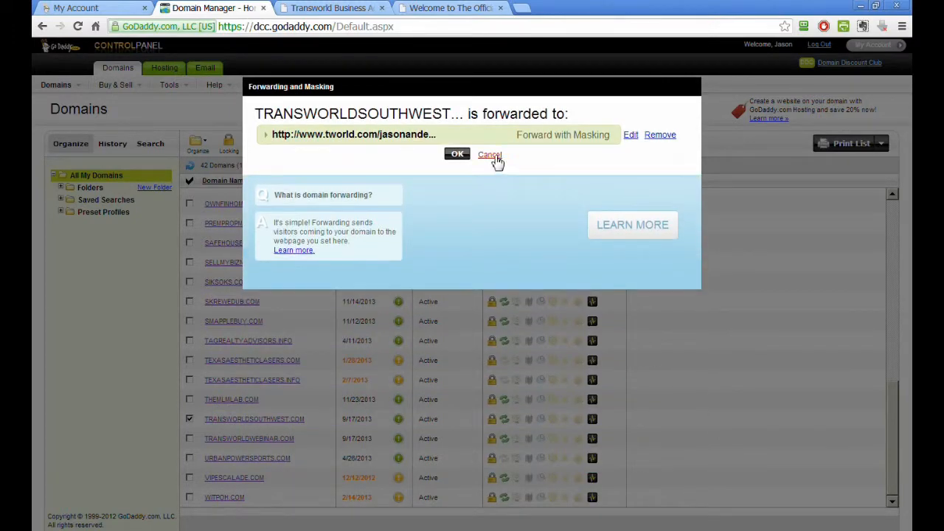
pyautogui.click(491, 156)
pyautogui.click(106, 10)
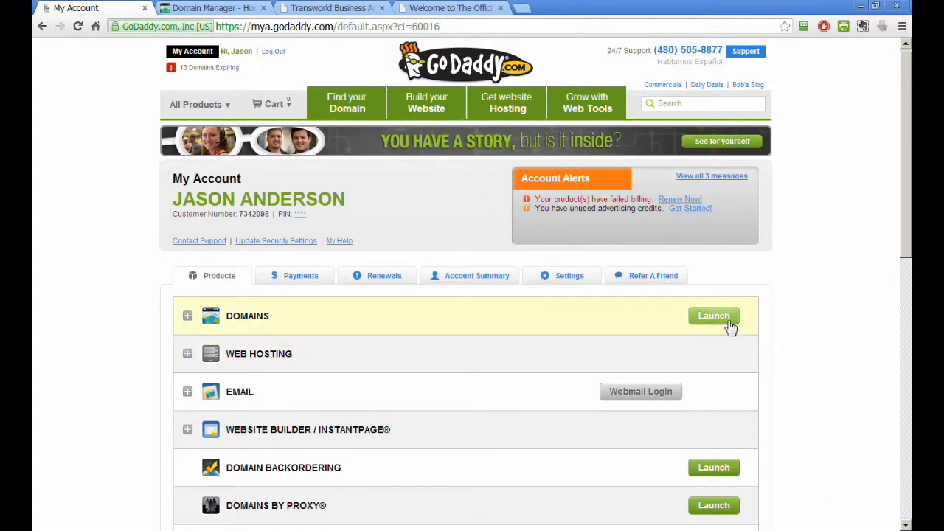
pyautogui.click(205, 9)
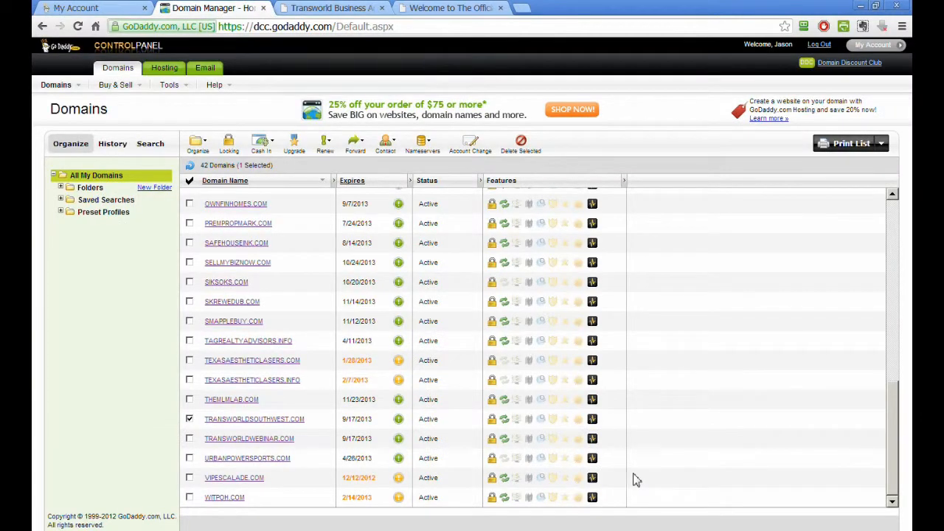
# - Switch the selection from transworldsouthwest.com to transworldwebinar.com and open its Forward Domain settings
pyautogui.click(189, 419)
pyautogui.click(189, 438)
pyautogui.click(362, 143)
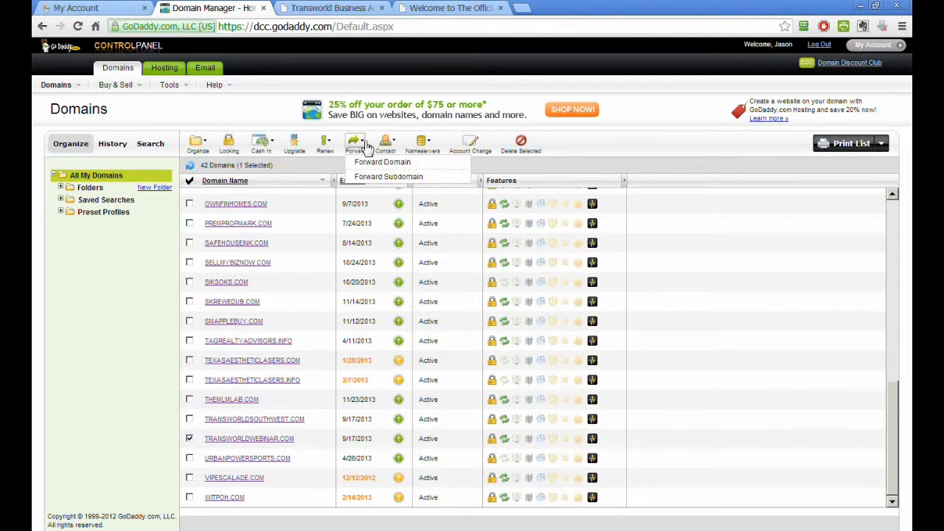
pyautogui.click(364, 143)
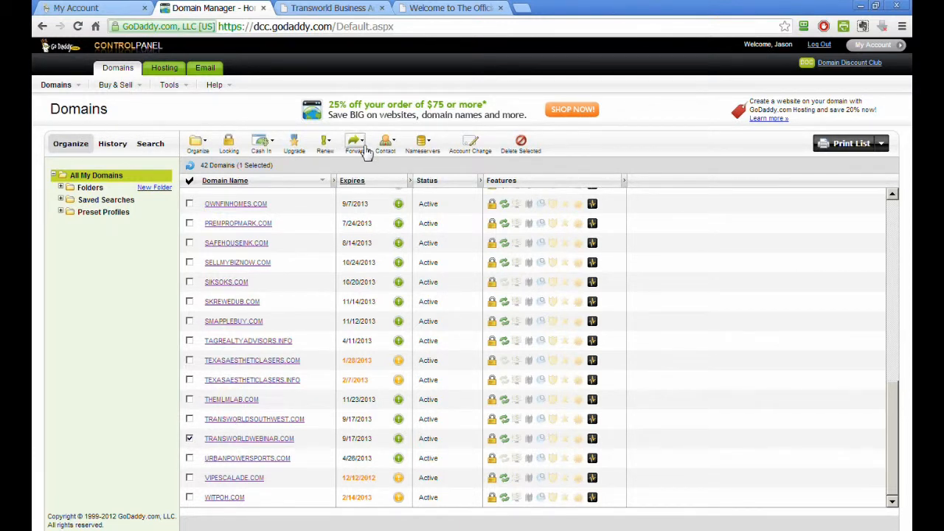
pyautogui.click(359, 149)
pyautogui.click(367, 164)
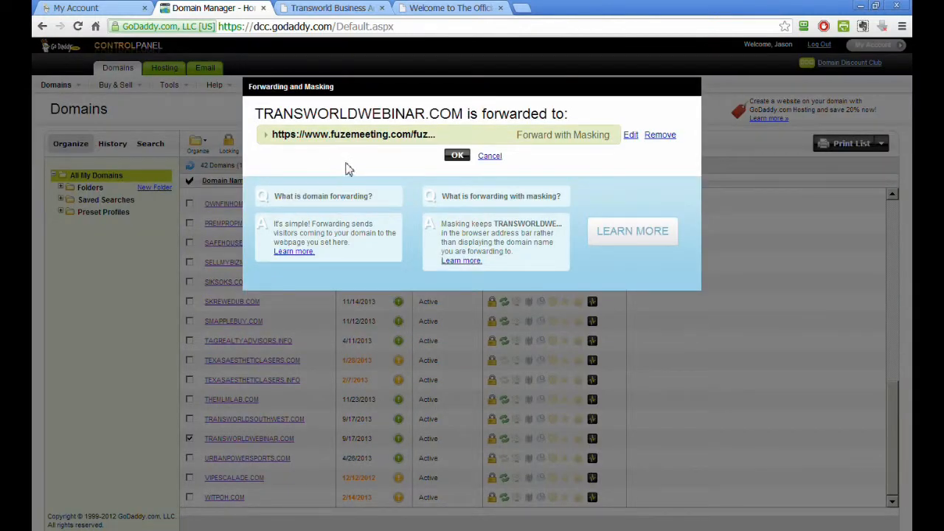
# - Open the forwarding edit form for transworldwebinar.com and select the full target URL to review it
pyautogui.click(630, 135)
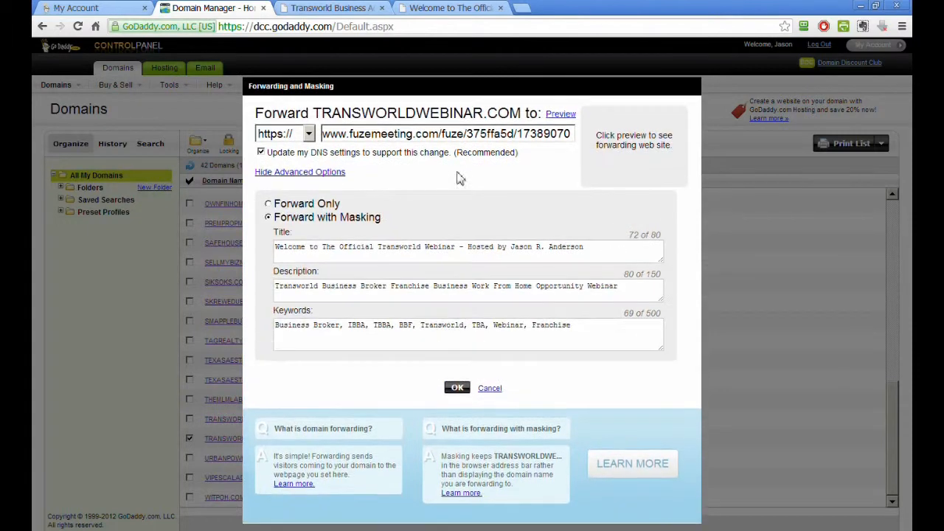
pyautogui.moveTo(326, 135); pyautogui.dragTo(590, 141)
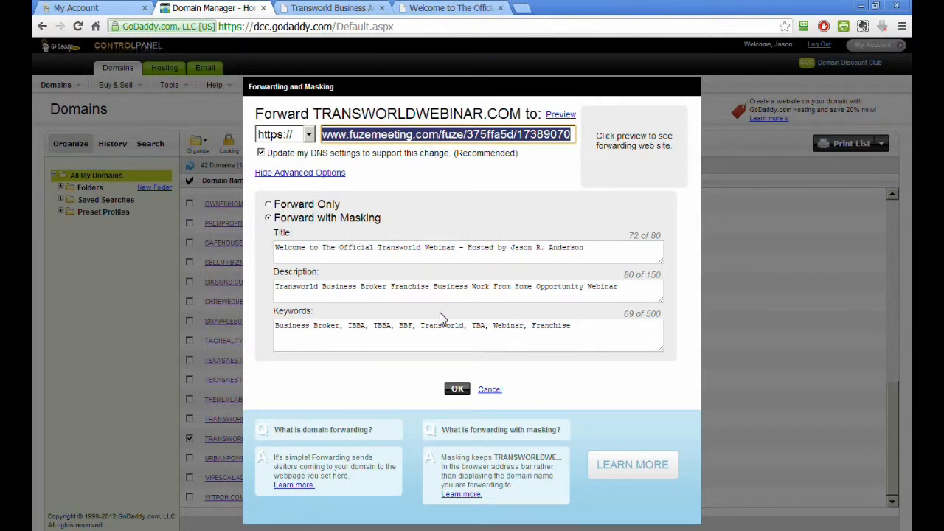
# - Cancel the forwarding edit and close the forwarding dialog for transworldwebinar.com
pyautogui.click(490, 391)
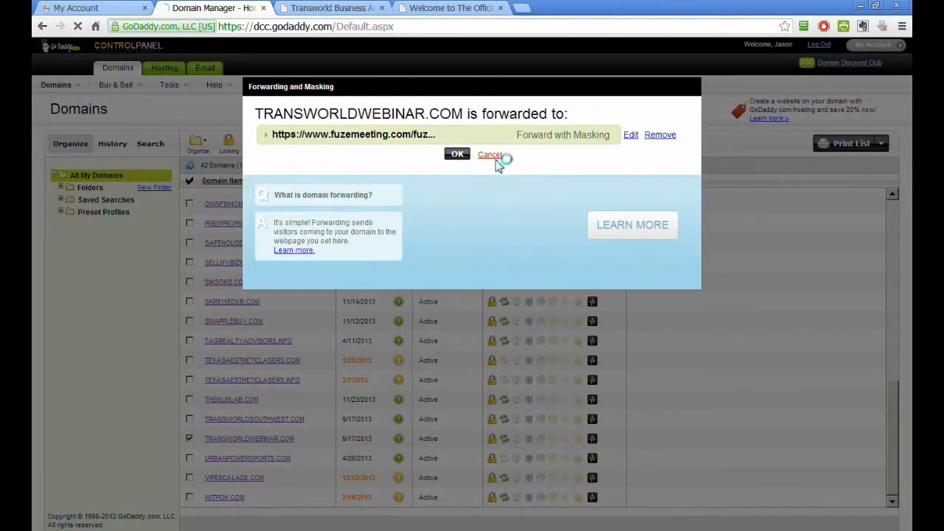
pyautogui.click(496, 158)
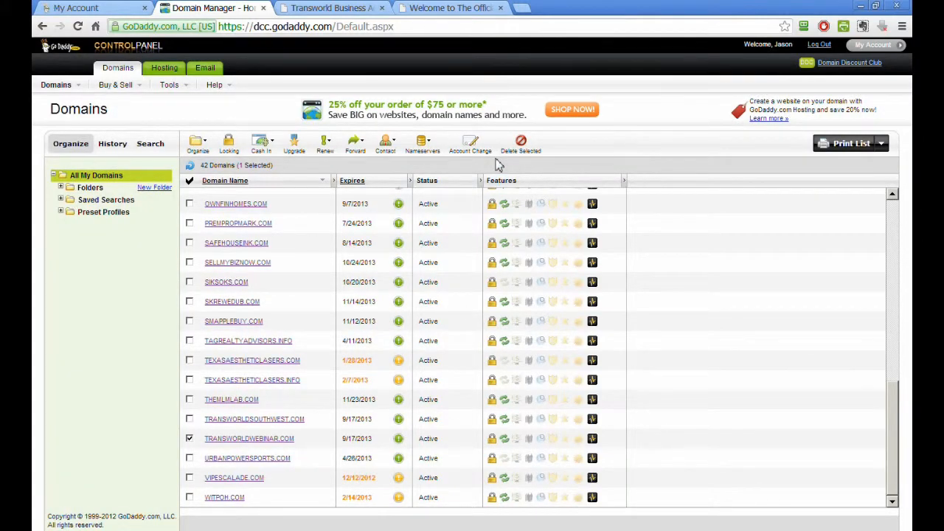